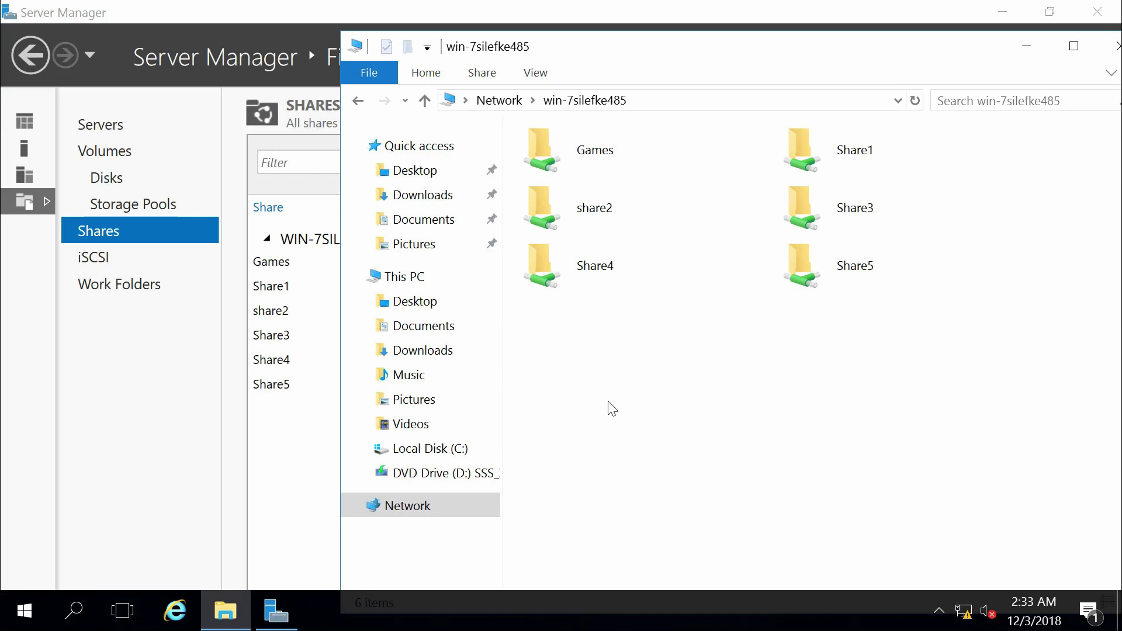
- View the UNC path \\win-7silefke485 in Explorer's address bar, then switch to Server Manager
left_click(694, 102)
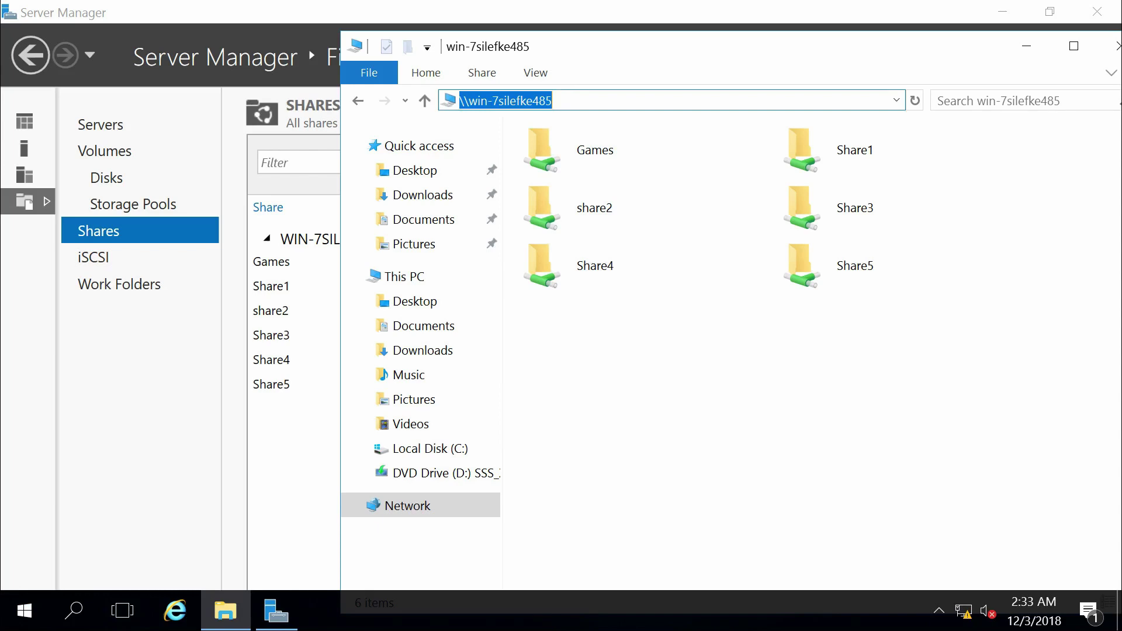
left_click(552, 101)
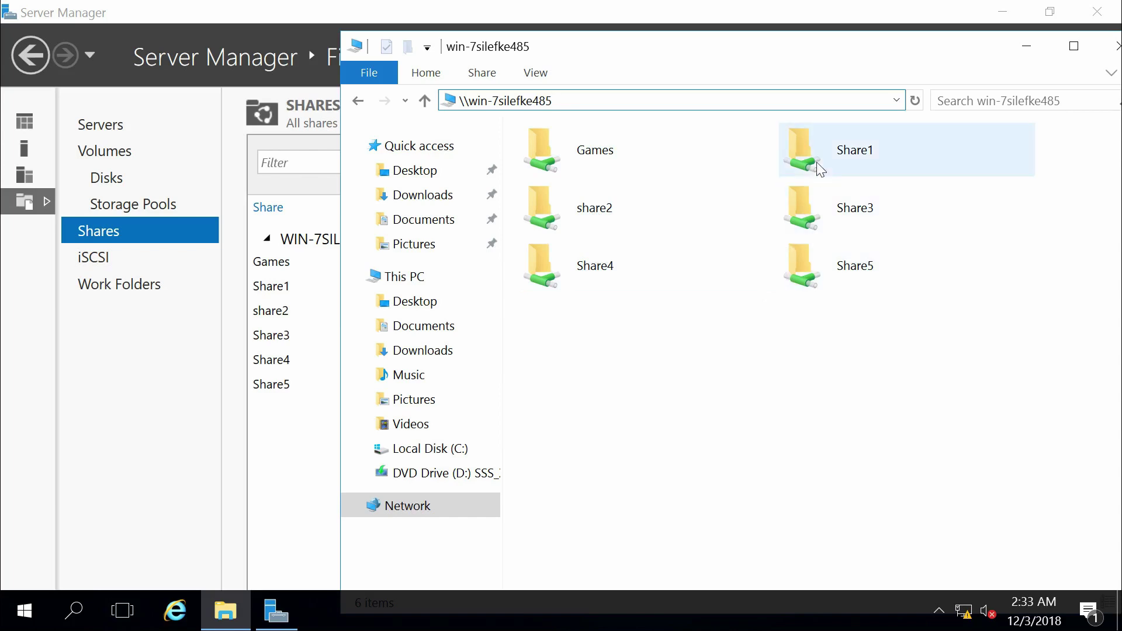
left_click(845, 404)
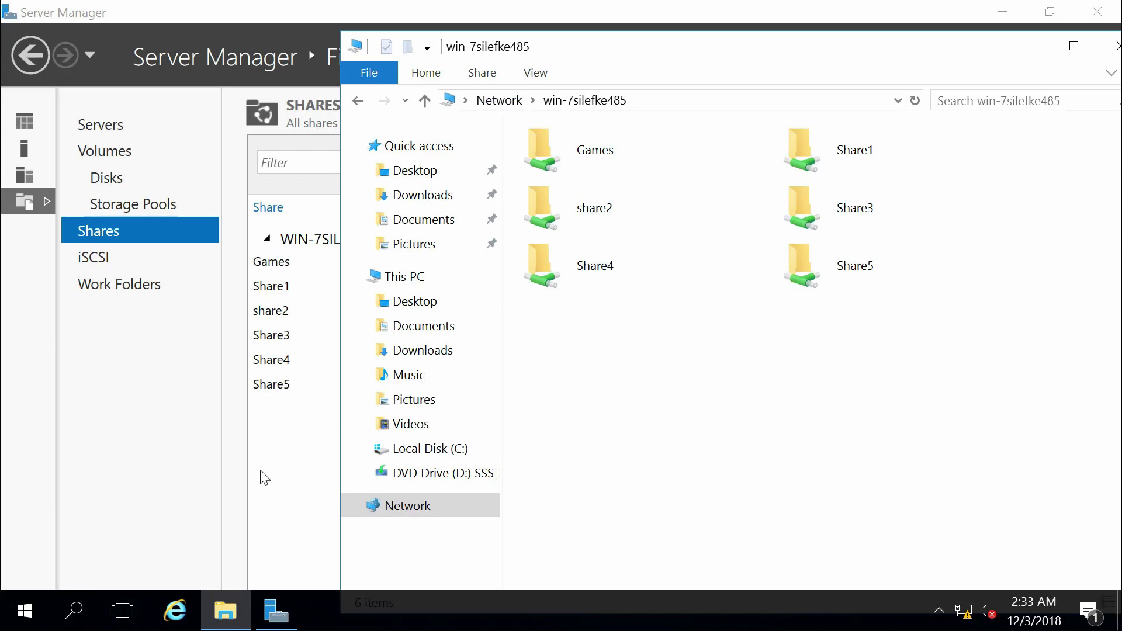
left_click(171, 475)
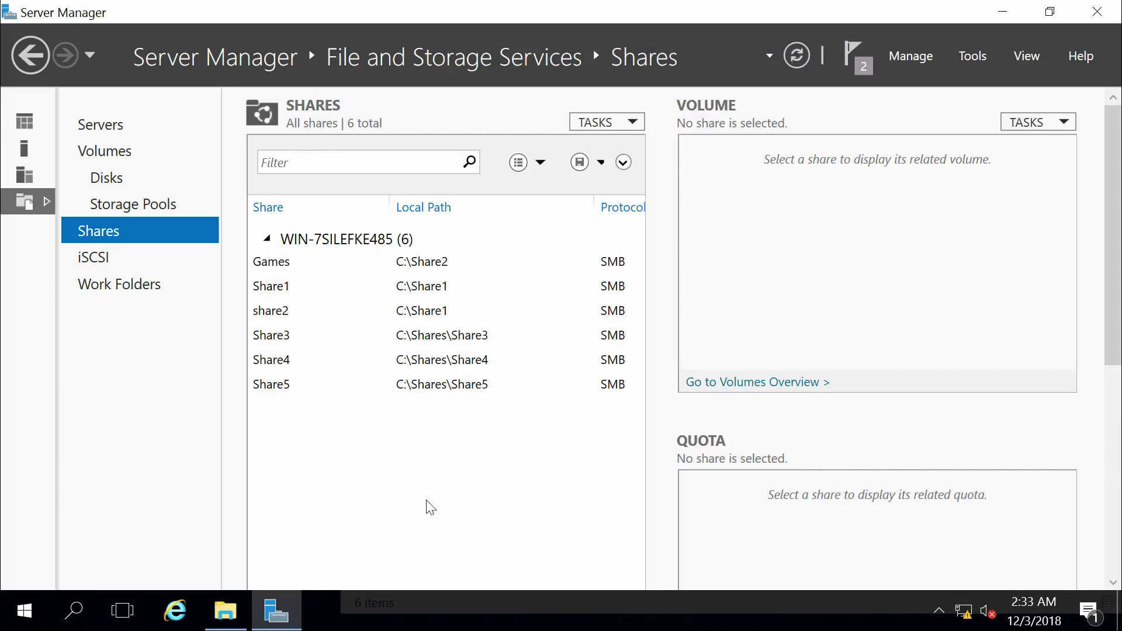
- Launch Computer Management from Server Manager's Tools menu
left_click(976, 55)
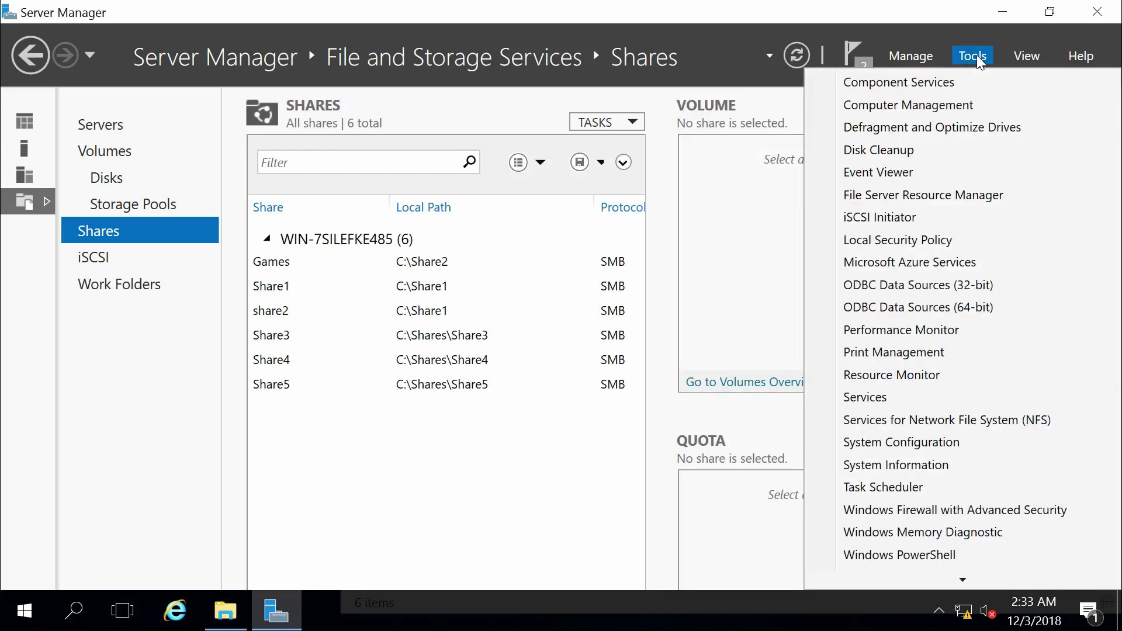
left_click(970, 106)
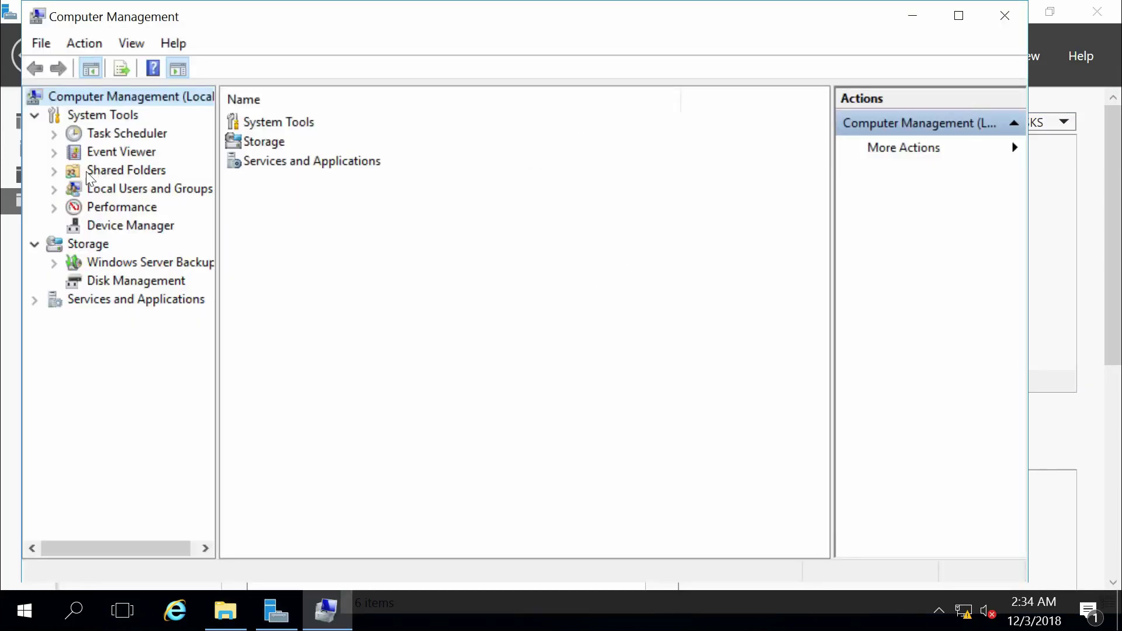
- List all shares under Shared Folders, select Games and Share1–Share5, then return to Explorer
left_click(54, 172)
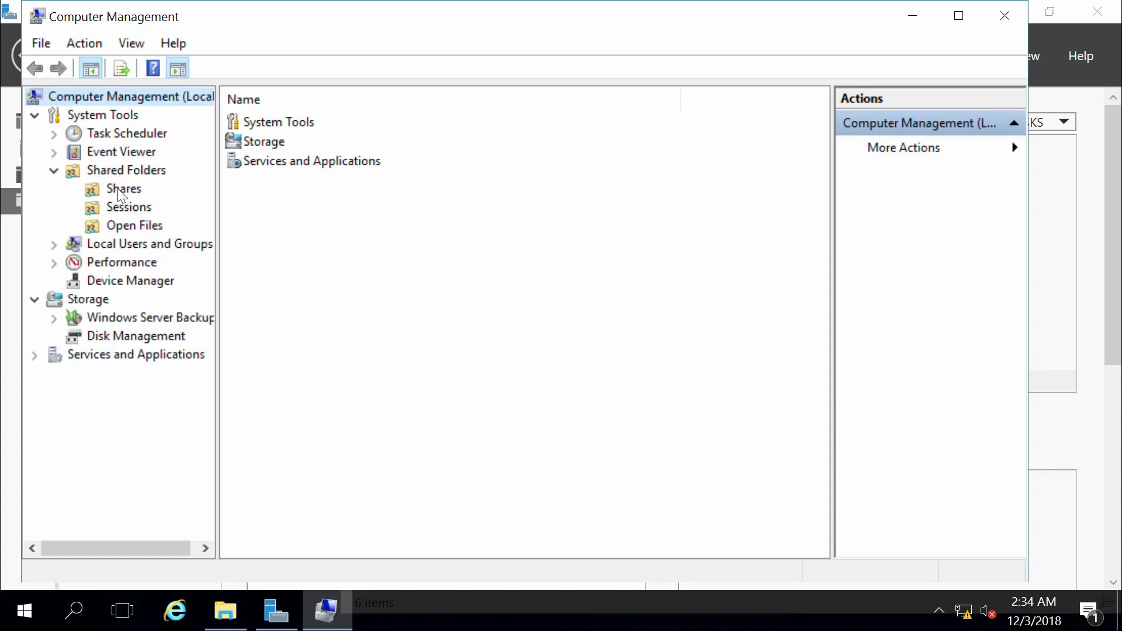
left_click(117, 189)
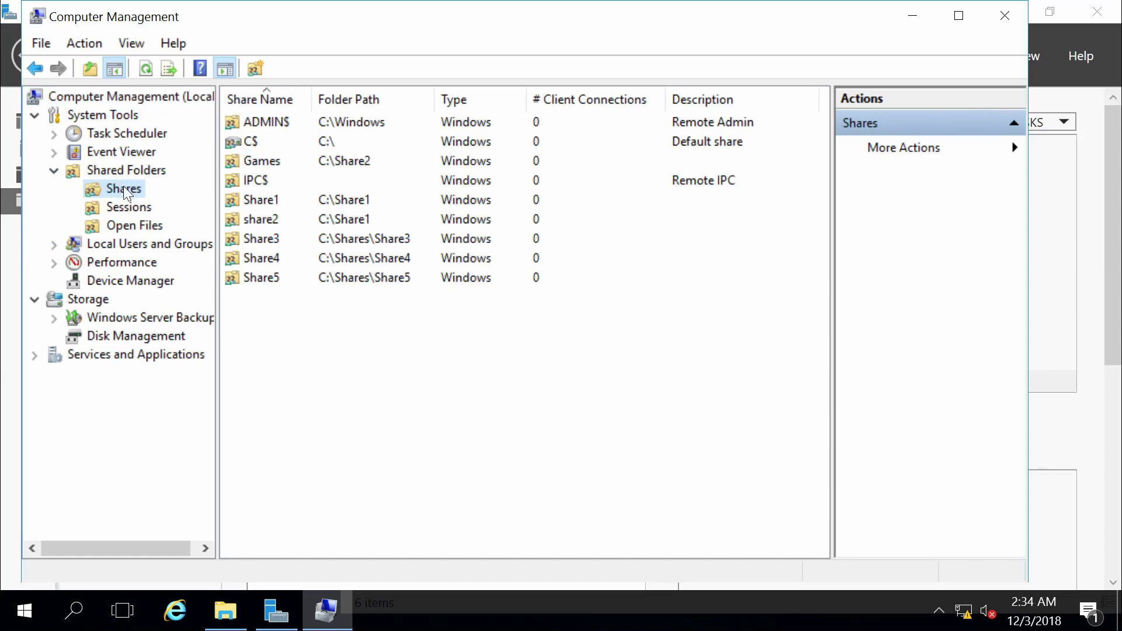
left_click(275, 165)
left_click(278, 199, "ctrl")
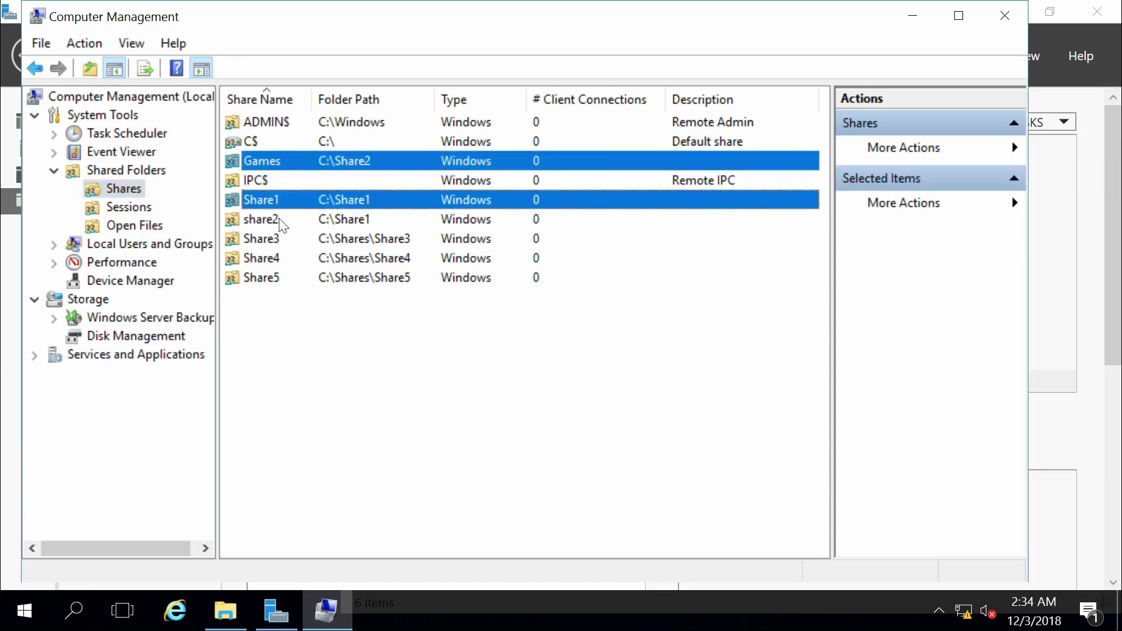
left_click(281, 219, "ctrl")
left_click(281, 240, "ctrl")
left_click(284, 258, "ctrl")
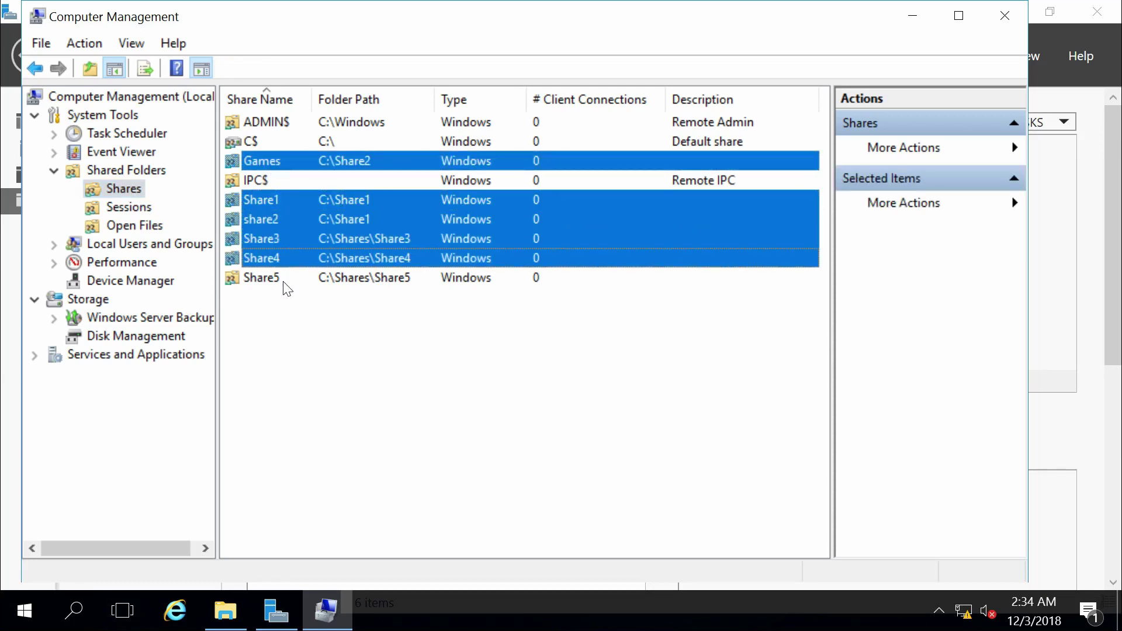
left_click(284, 278, "ctrl")
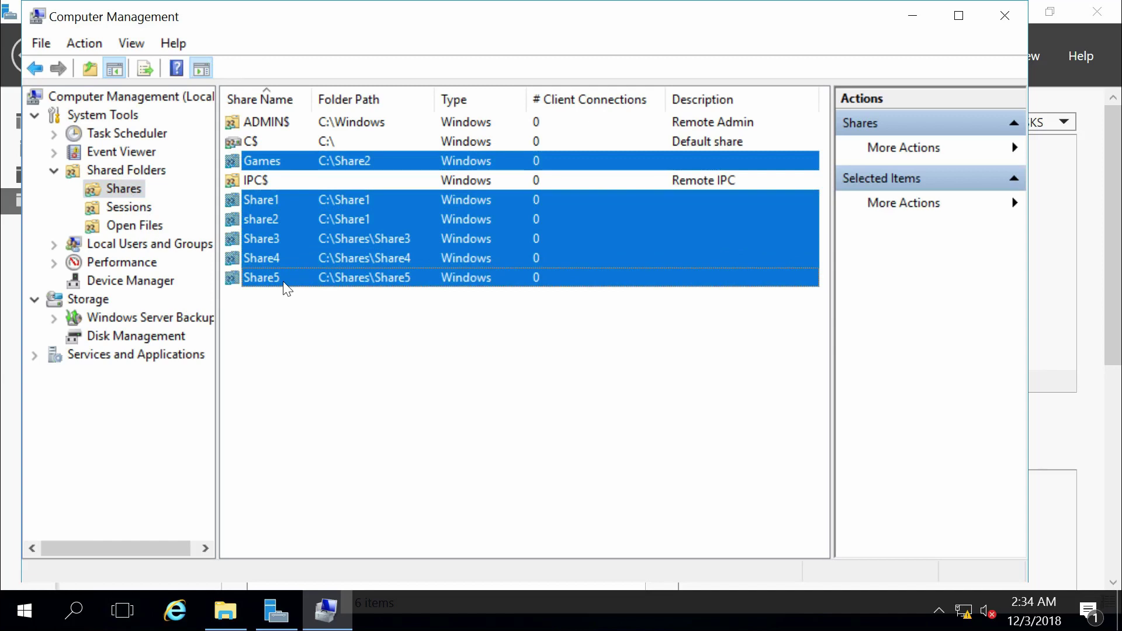
left_click(226, 609)
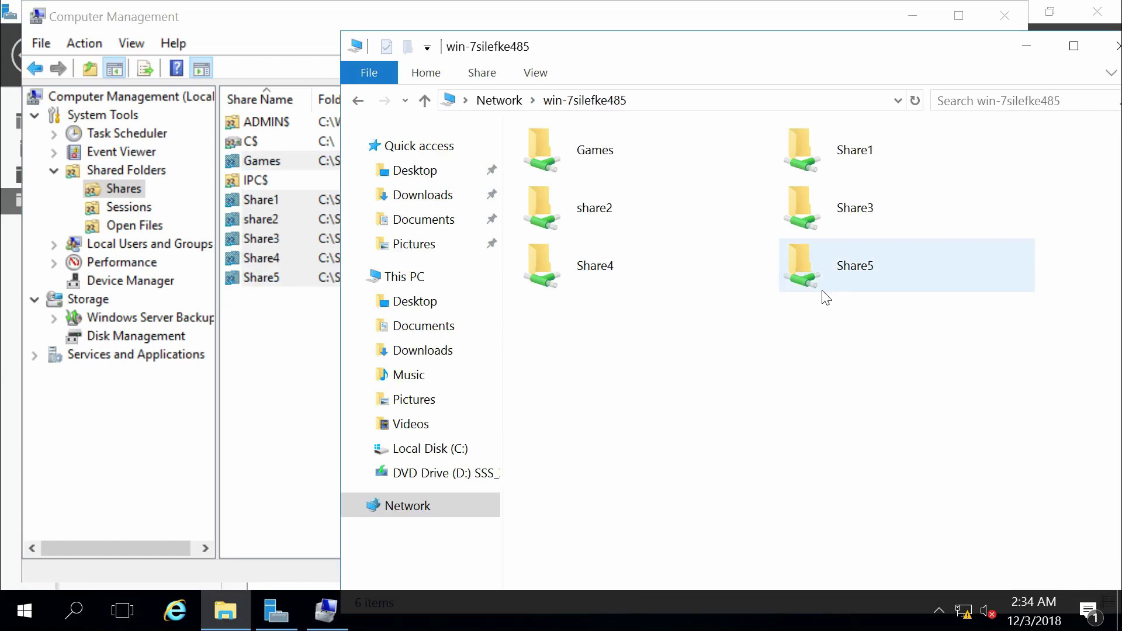
- Select the hidden shares IPC$, C$ and ADMIN$ in Computer Management, then return to Server Manager
left_click(298, 44)
left_click(298, 181)
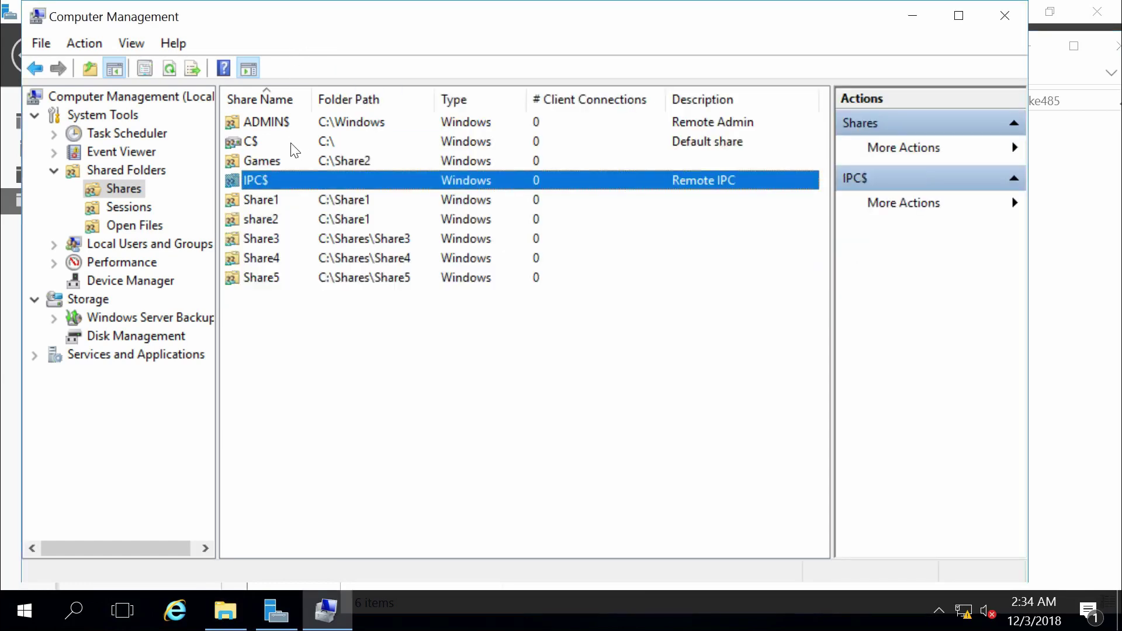
left_click(300, 141, "ctrl")
left_click(301, 121, "ctrl")
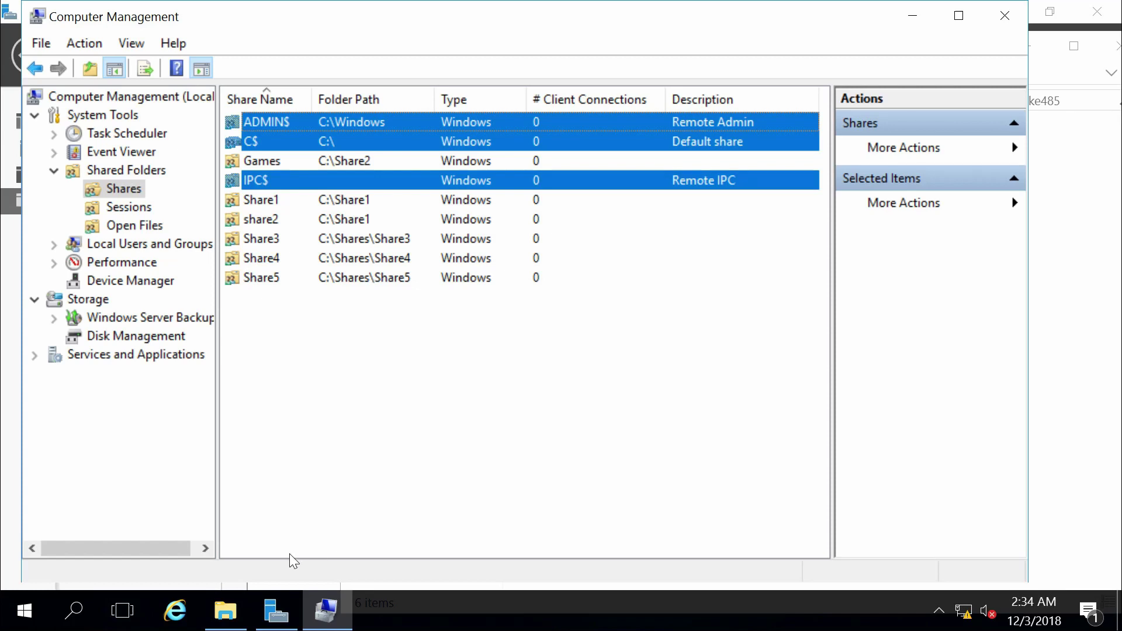
left_click(12, 539)
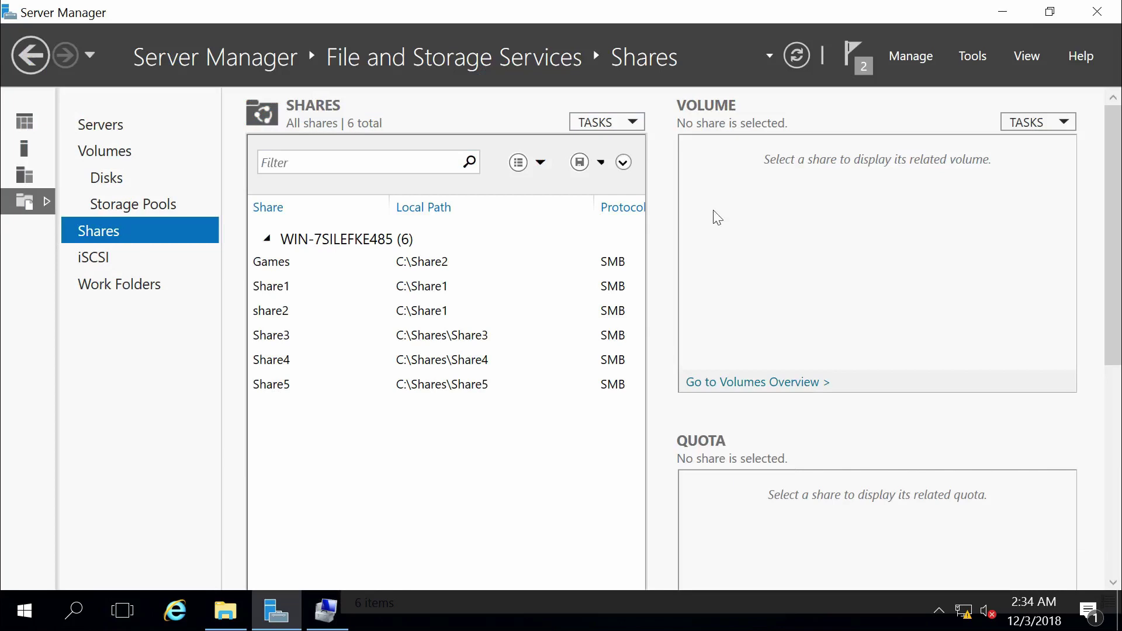
- Start a new share with the default profile on the C: volume, named Share6$
left_click(633, 124)
left_click(625, 146)
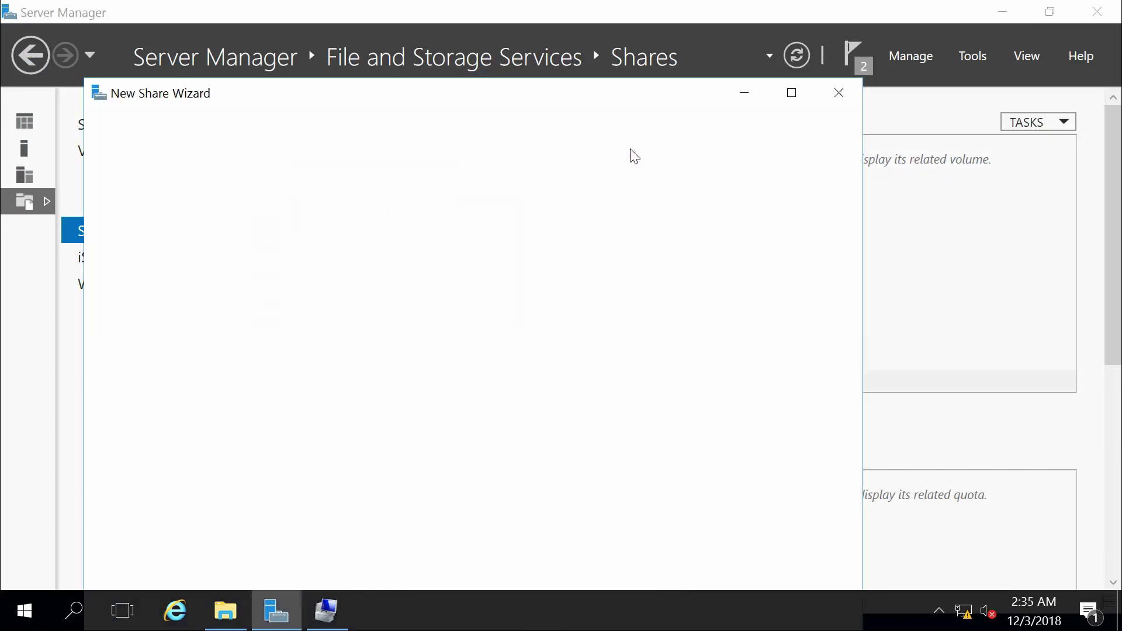
left_click_drag(554, 102, 548, 32)
left_click(605, 557)
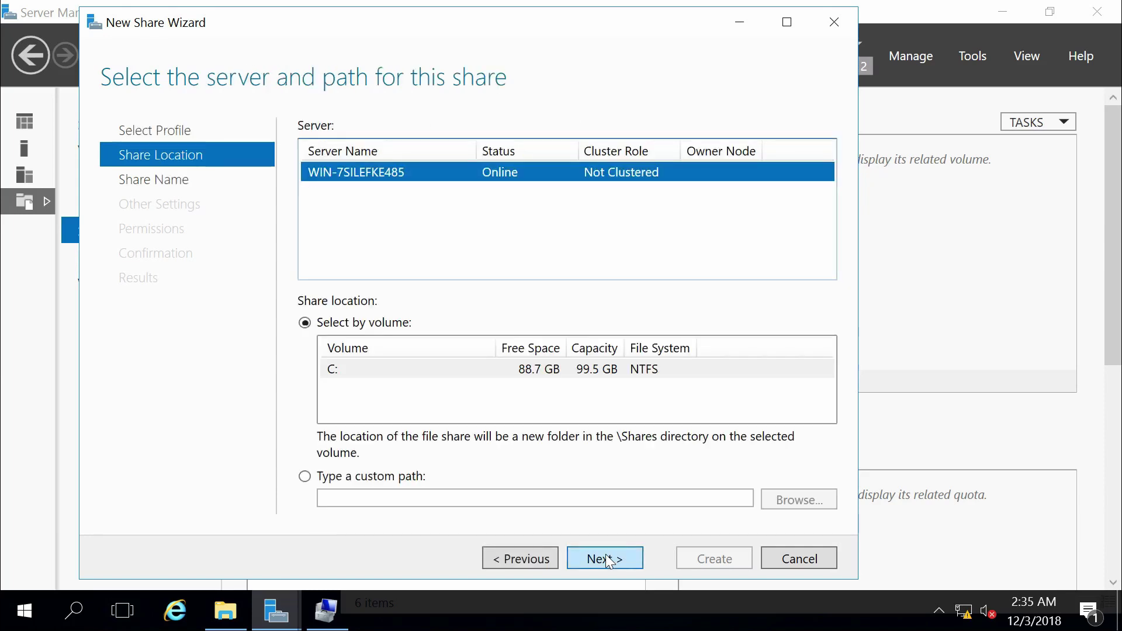
left_click(605, 556)
type("Share6")
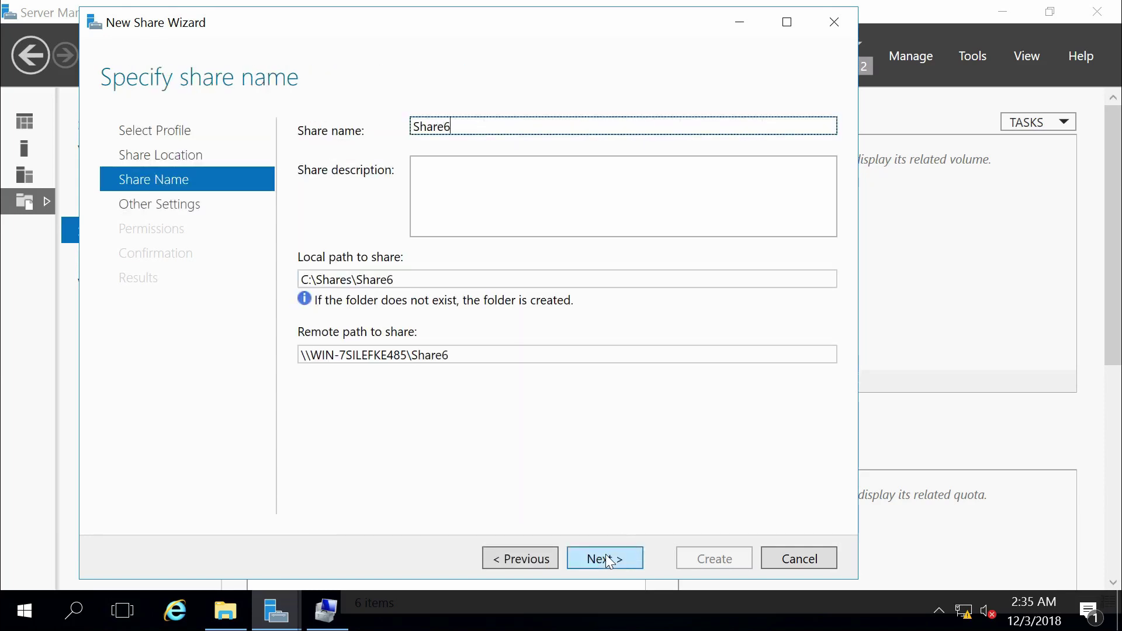
type("$")
left_click(608, 561)
- Create Share6$ with default settings and permissions, then view its volume and quota details
left_click(606, 553)
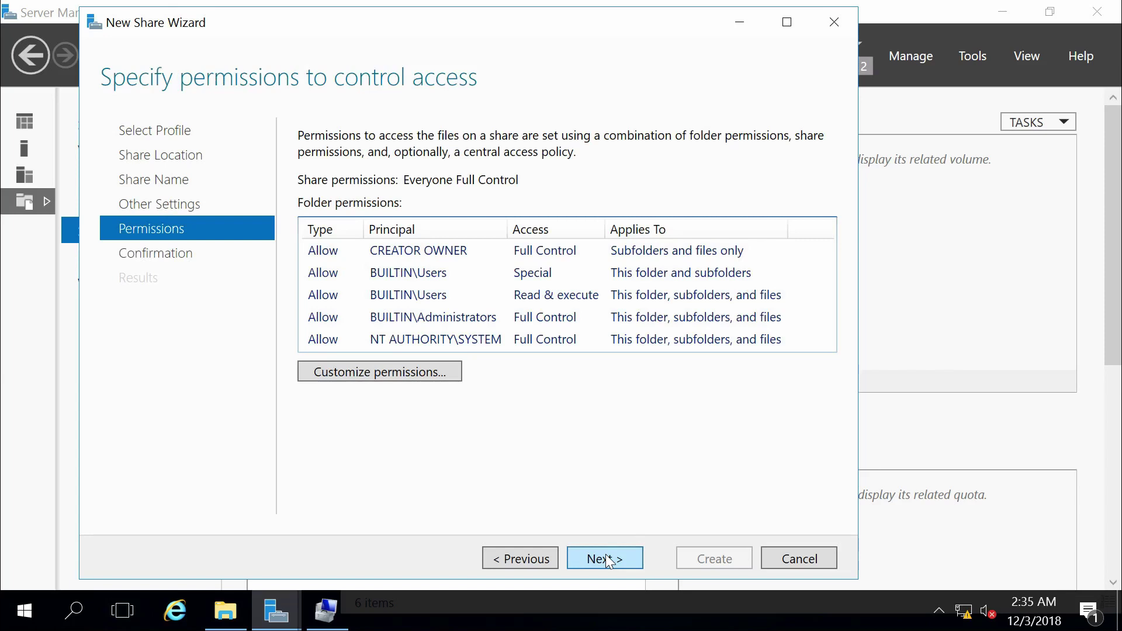
left_click(605, 554)
left_click(714, 555)
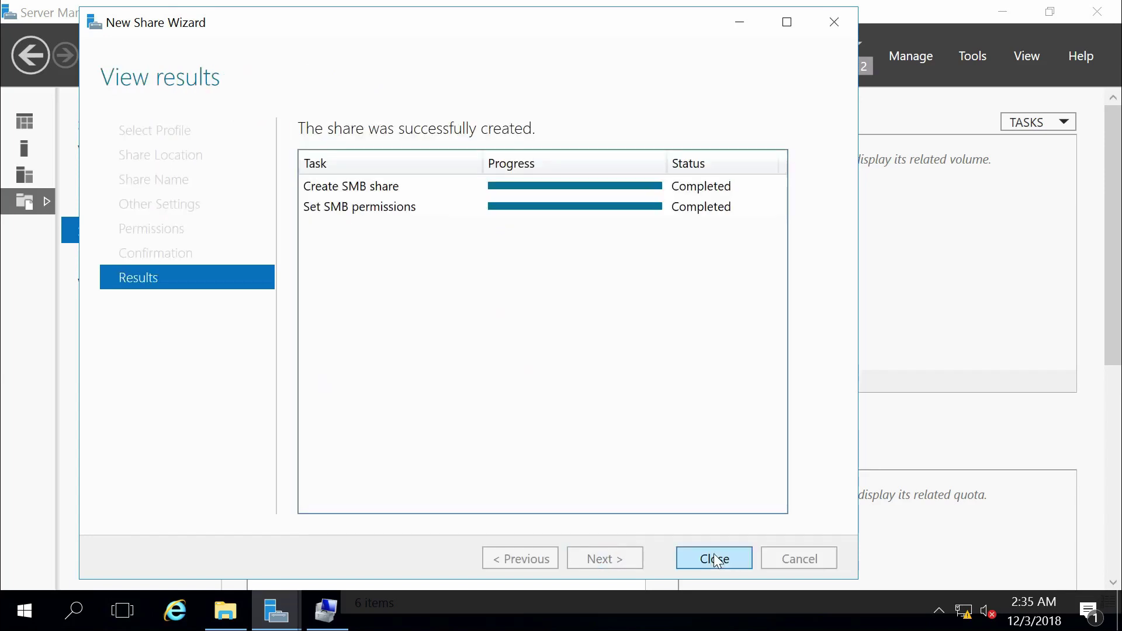
left_click(715, 559)
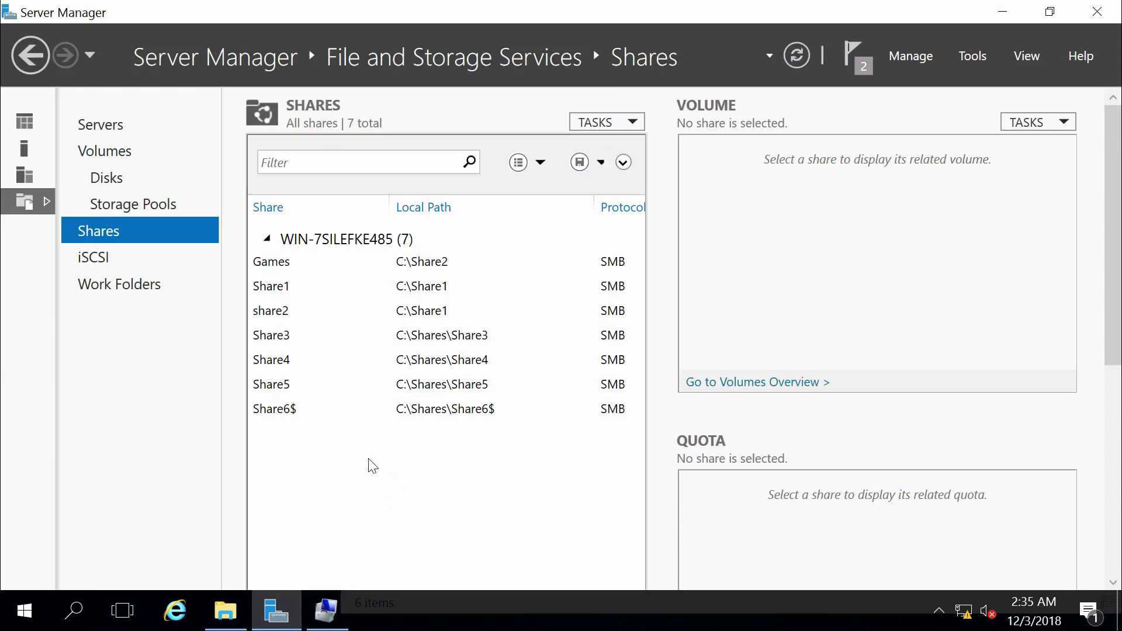
left_click(326, 414)
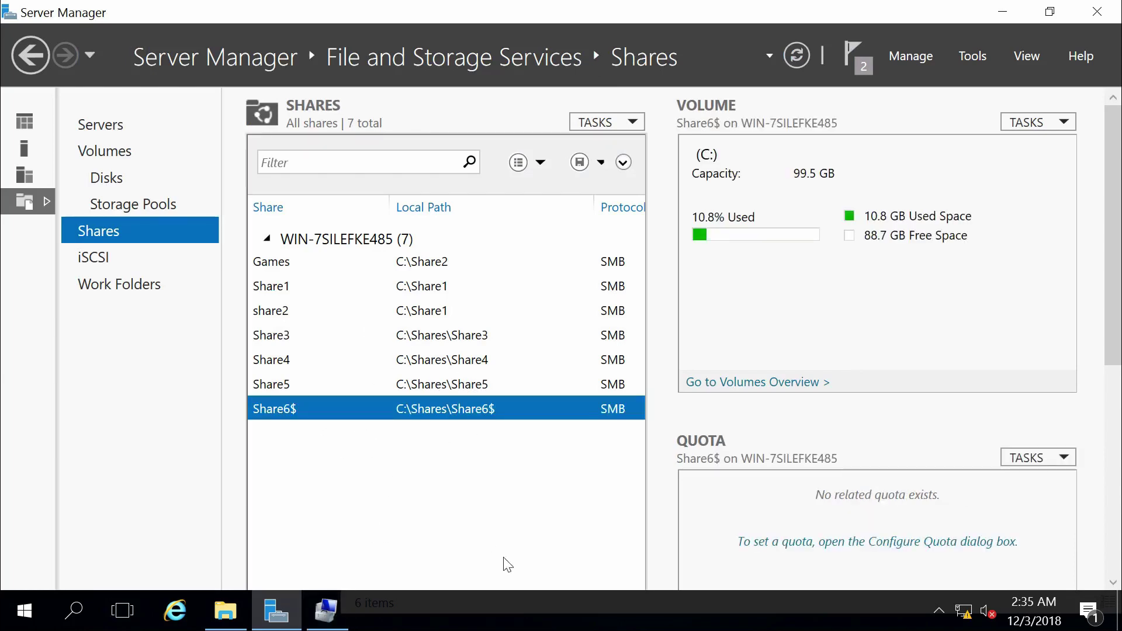
left_click(225, 611)
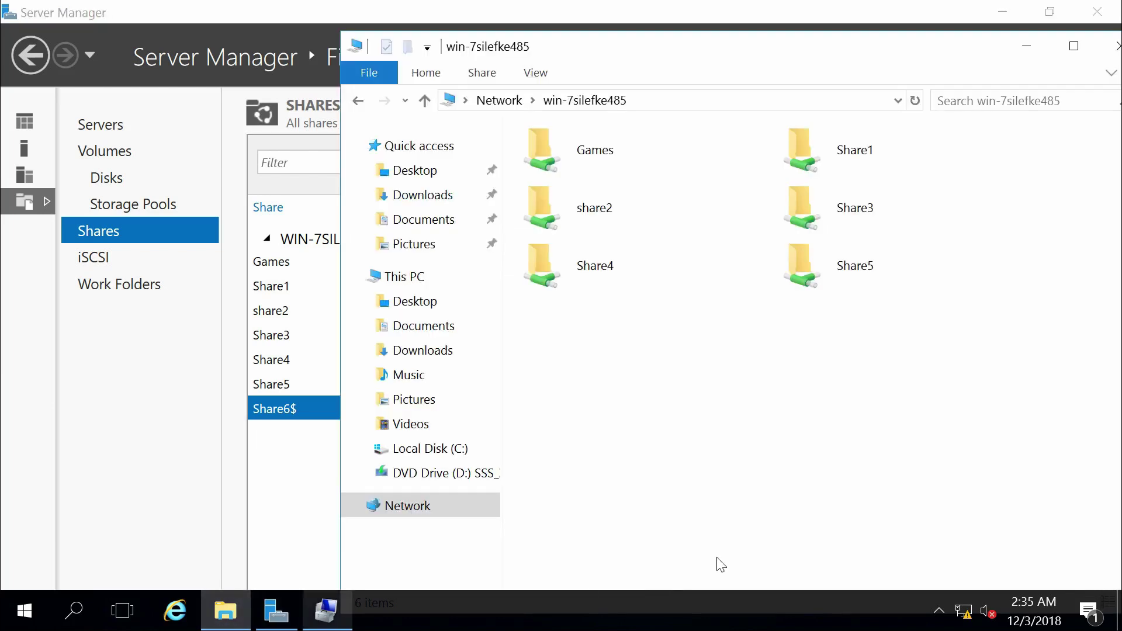
- Open the hidden share by entering \\win-7silefke485\share6$ in Explorer's address bar
left_click(915, 101)
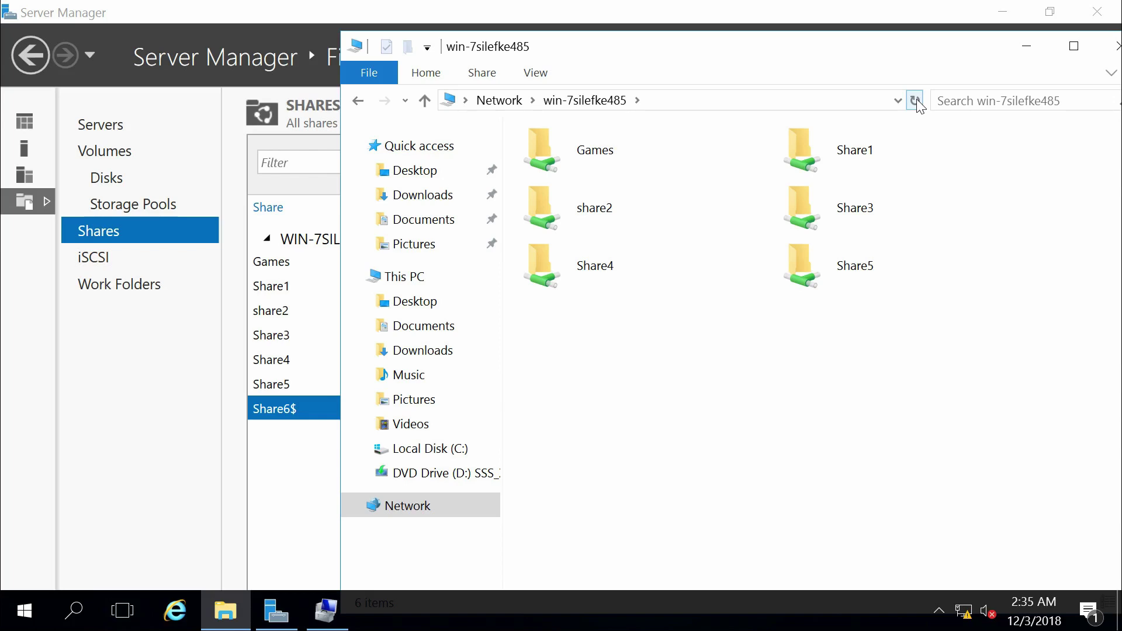
left_click(840, 105)
left_click(840, 105)
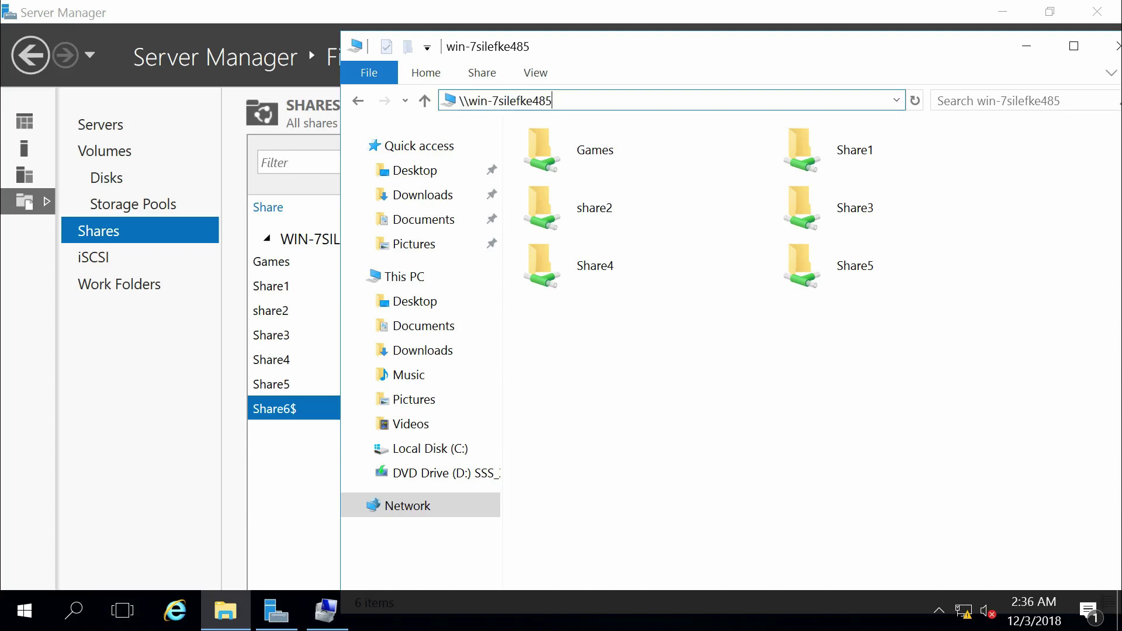
type("\\")
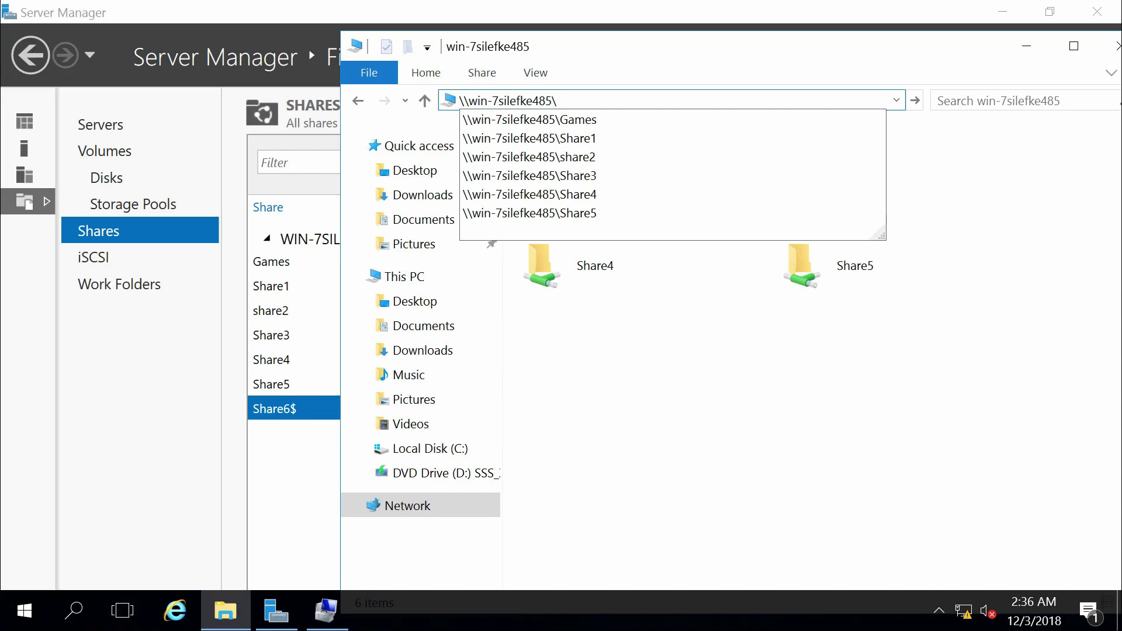
type("share")
key("BackSpace")
key("BackSpace")
key("BackSpace")
type("are")
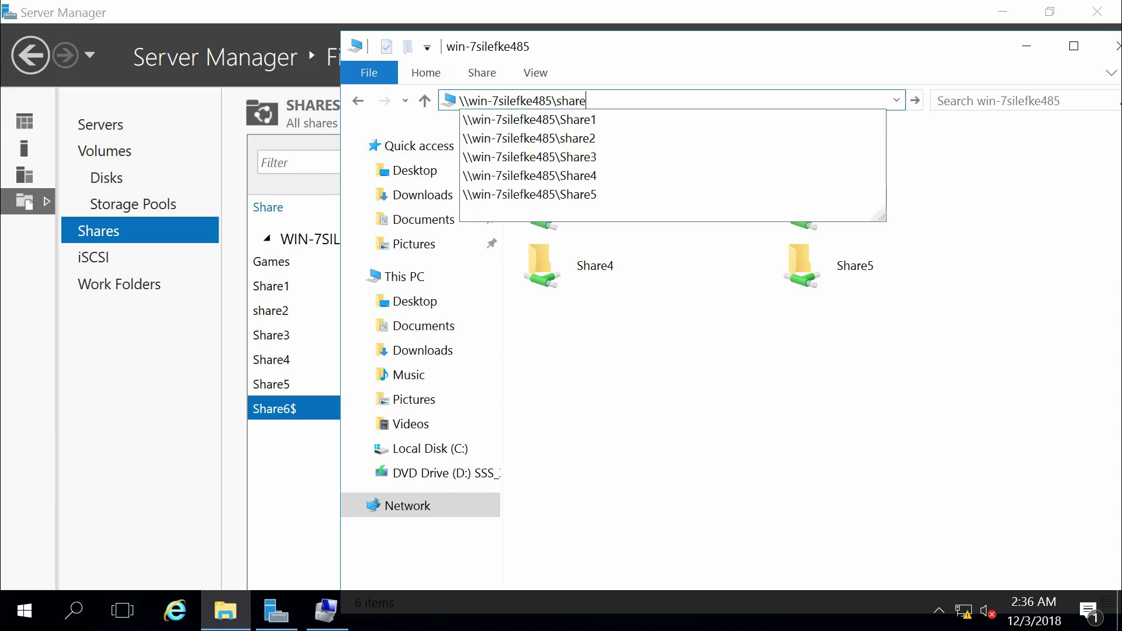
type("6$")
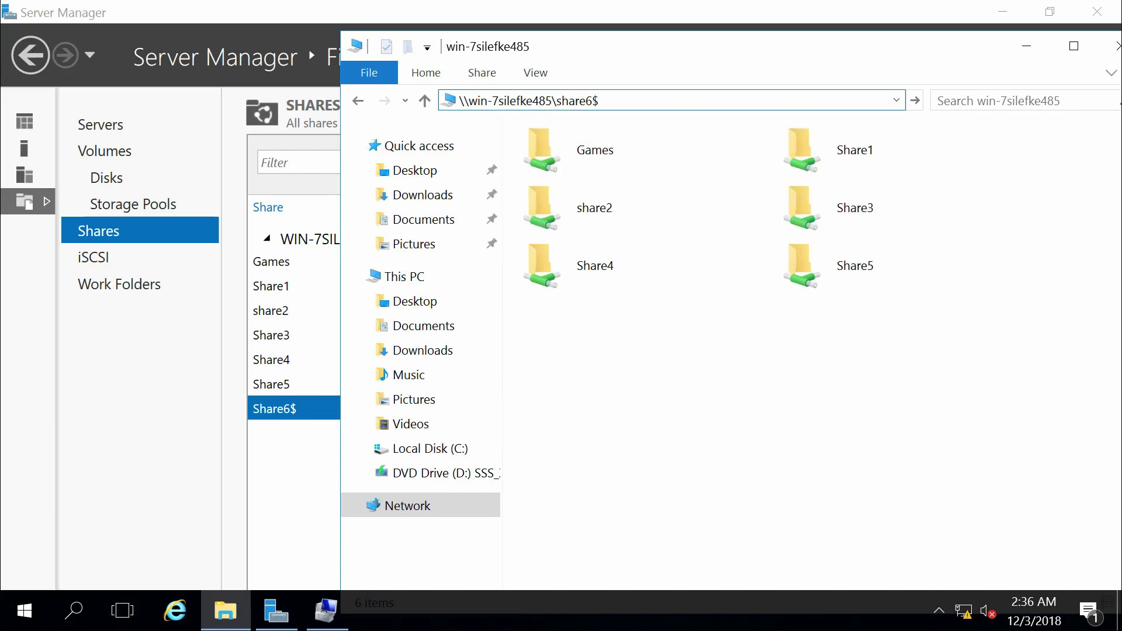
key("Return")
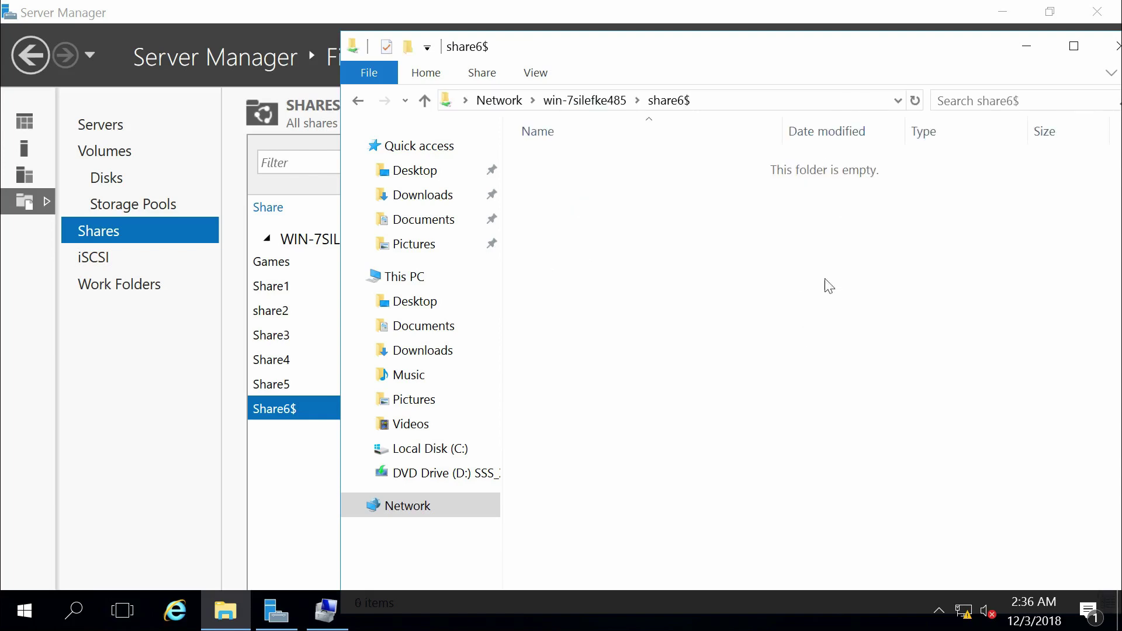
key("super+e")
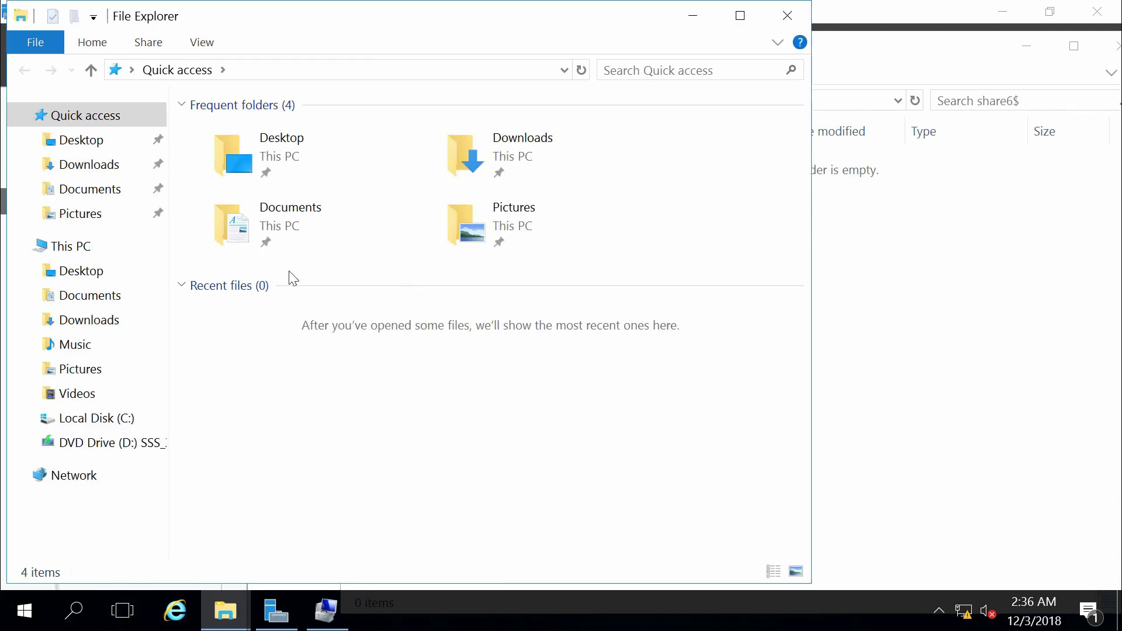
- Browse to the local folder C:\Shares\Share6$ in the new Explorer window
left_click(97, 418)
double_click(258, 240)
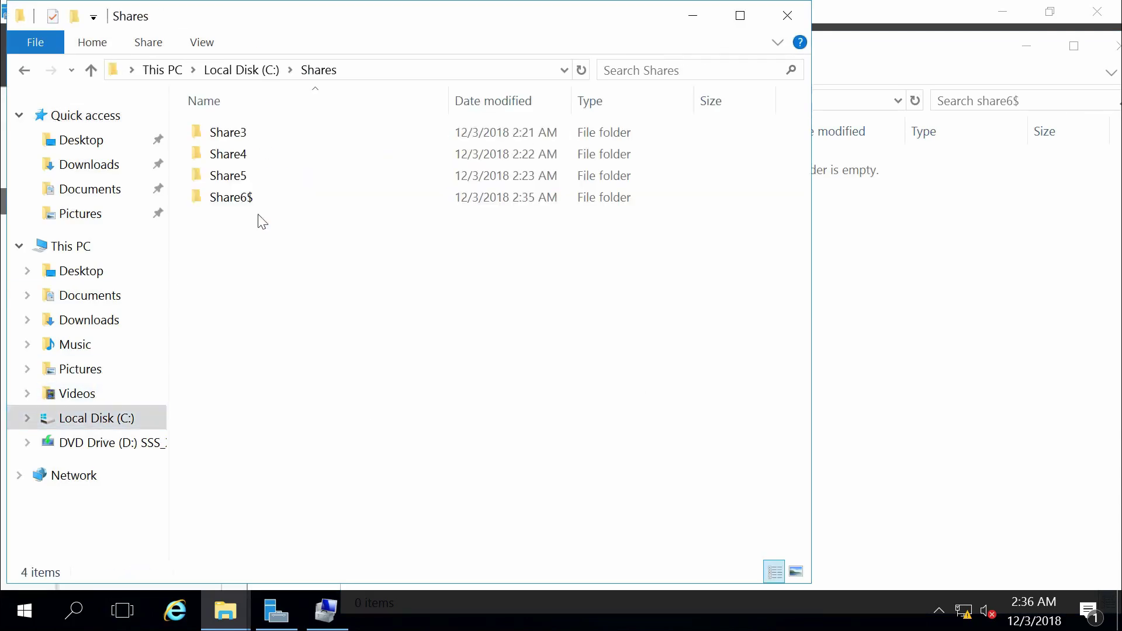
double_click(258, 199)
- Create an empty text document named Hello World in that folder
right_click(251, 250)
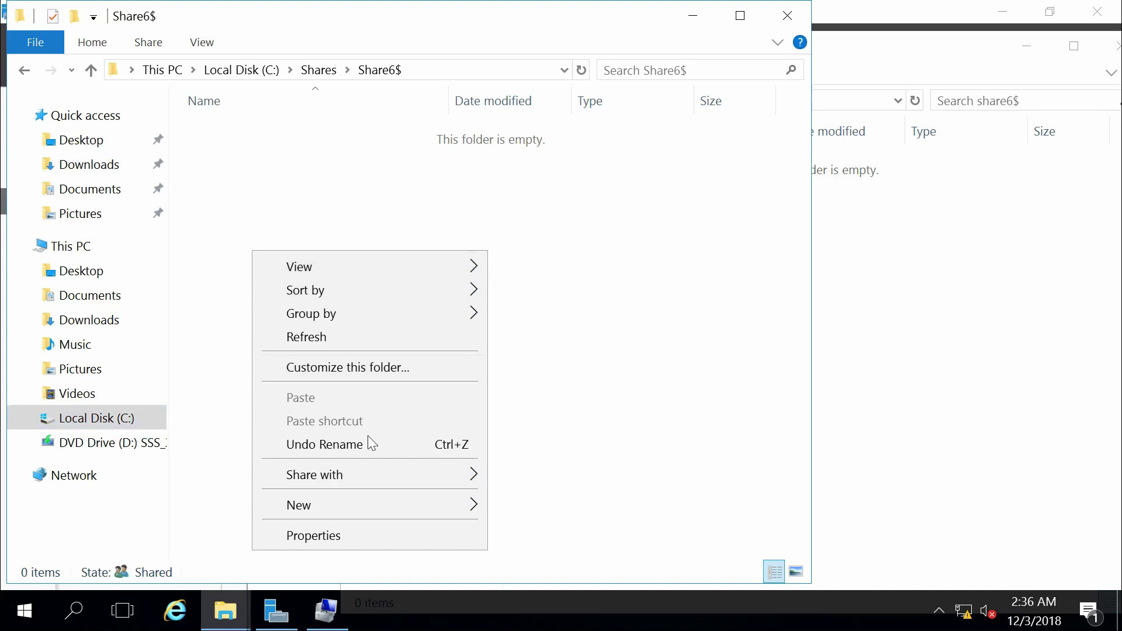
mouse_move(387, 507)
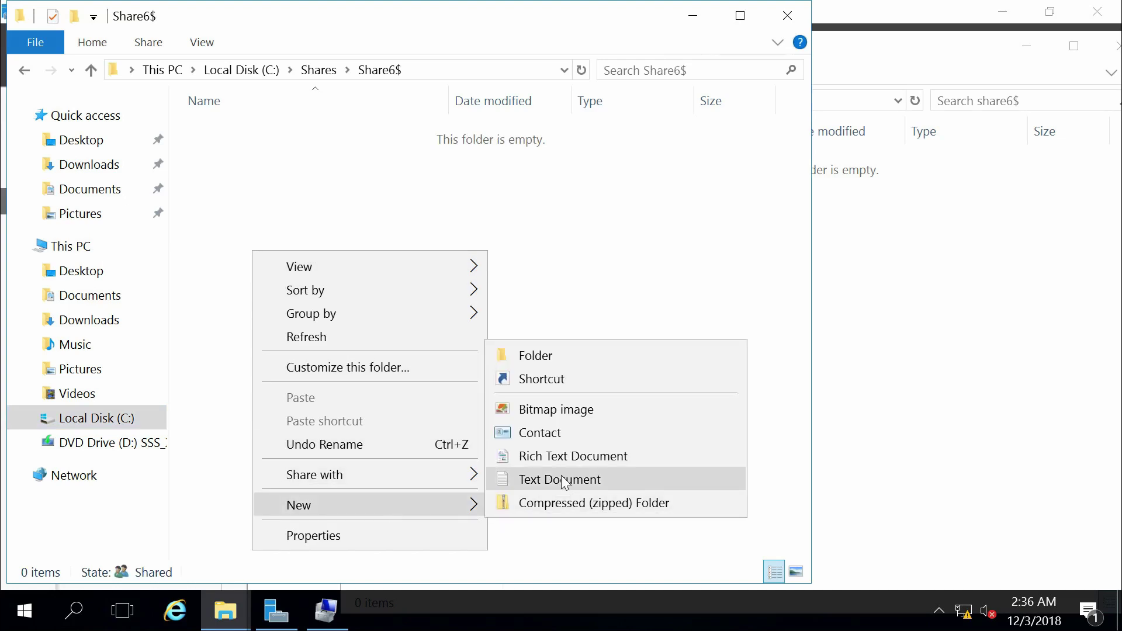
left_click(564, 476)
type("Hello")
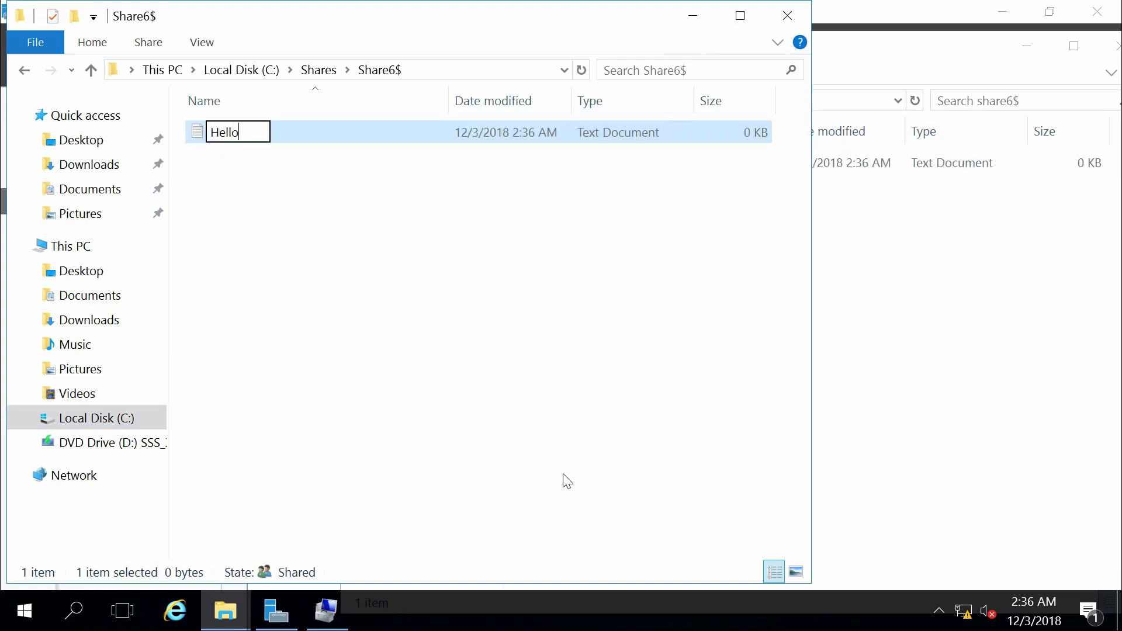
type(" World")
key("Return")
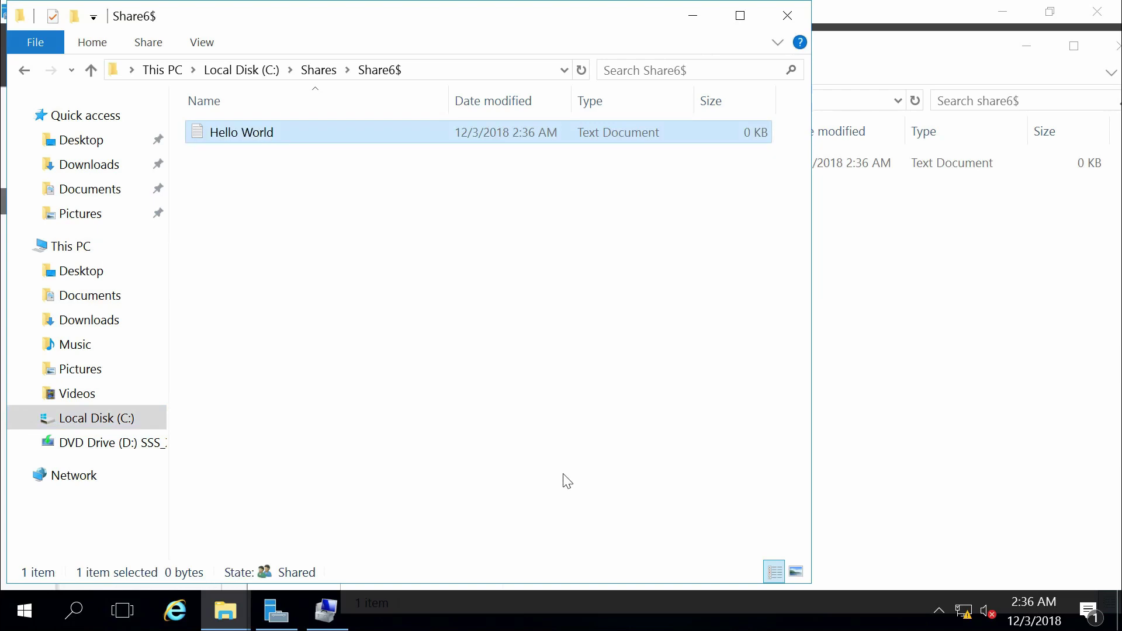
left_click(879, 508)
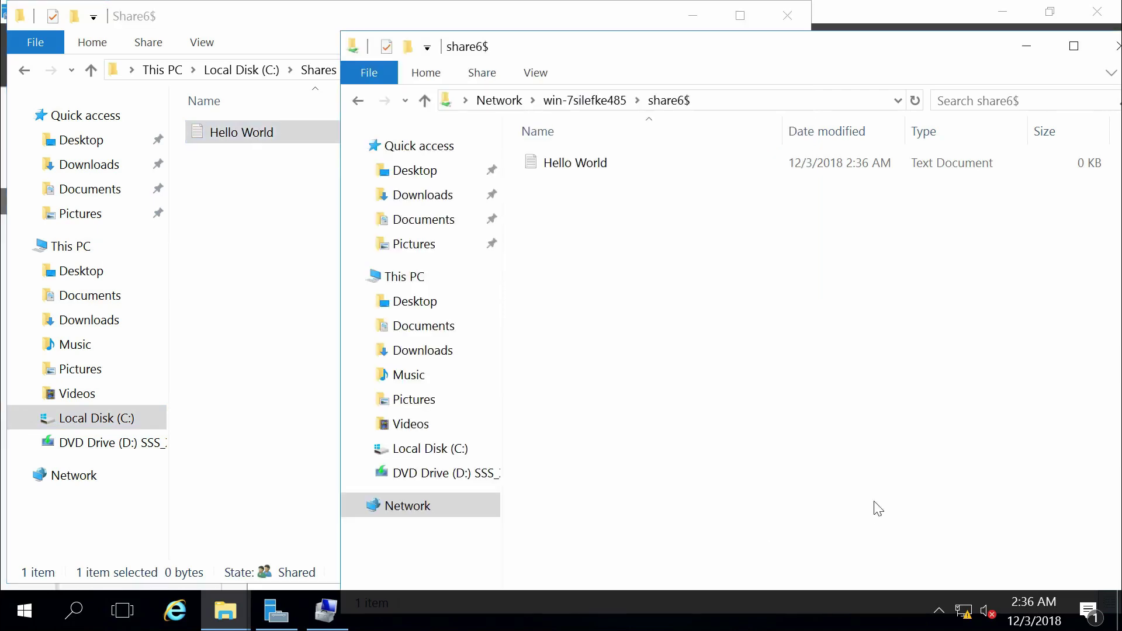
- Close the local Share6$ window and return to win-7silefke485's list of six shares
left_click(594, 170)
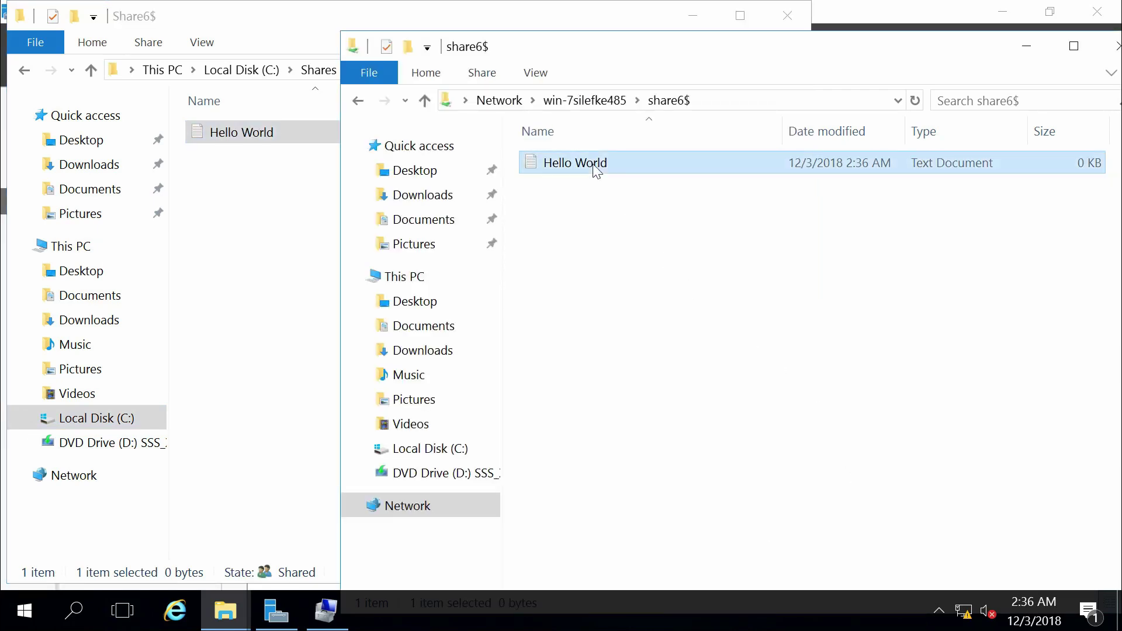
left_click(792, 20)
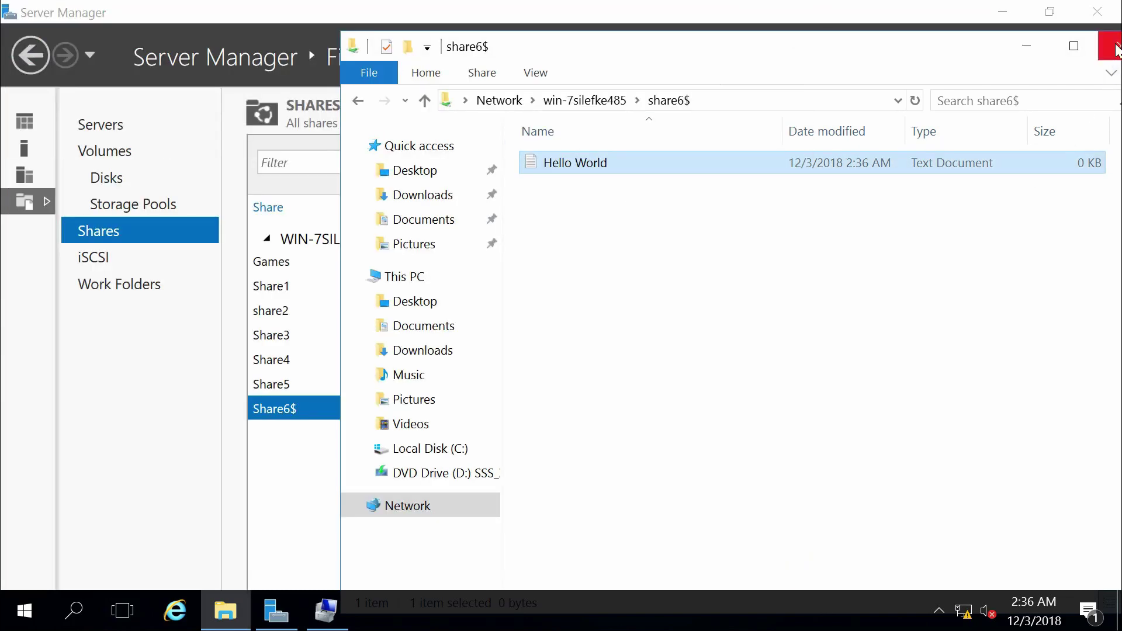
left_click_drag(844, 50, 821, 46)
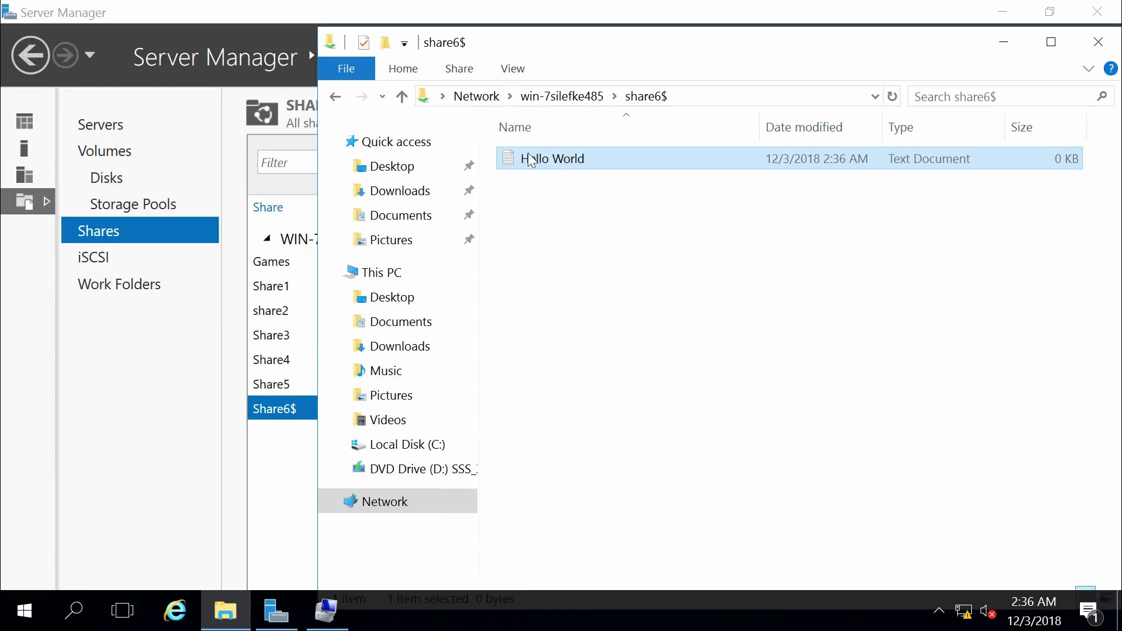
left_click(562, 97)
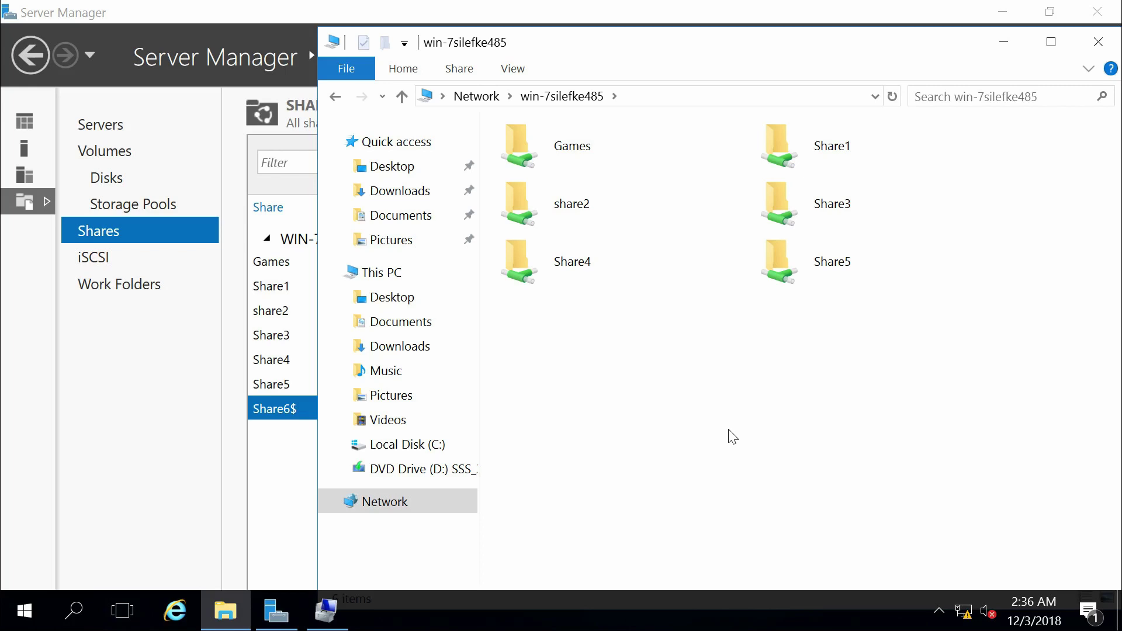
left_click(820, 272)
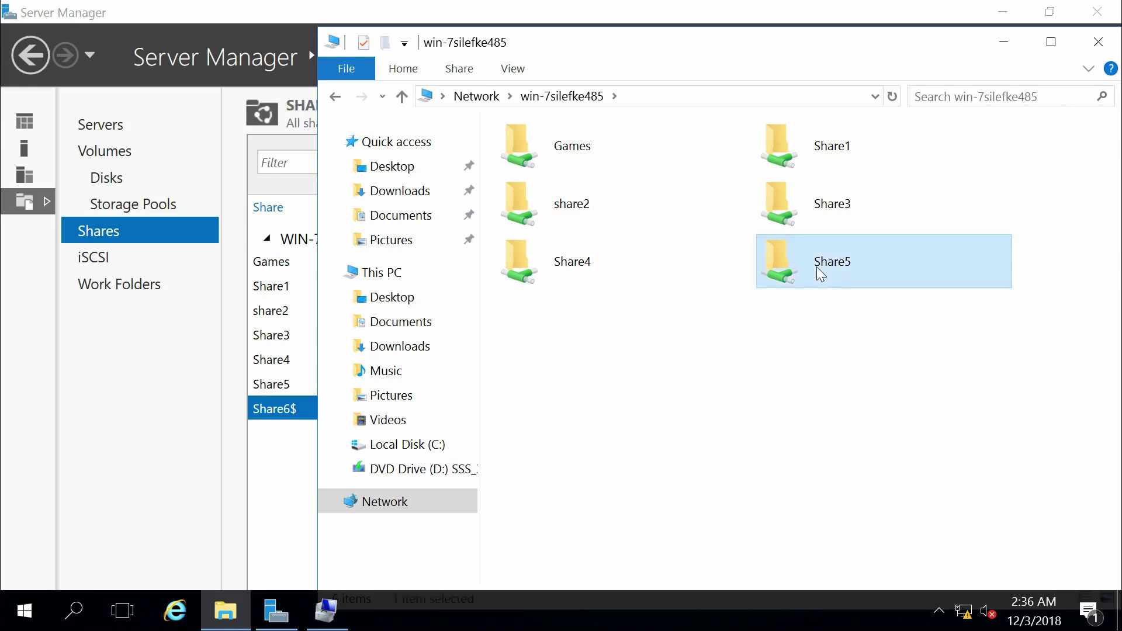